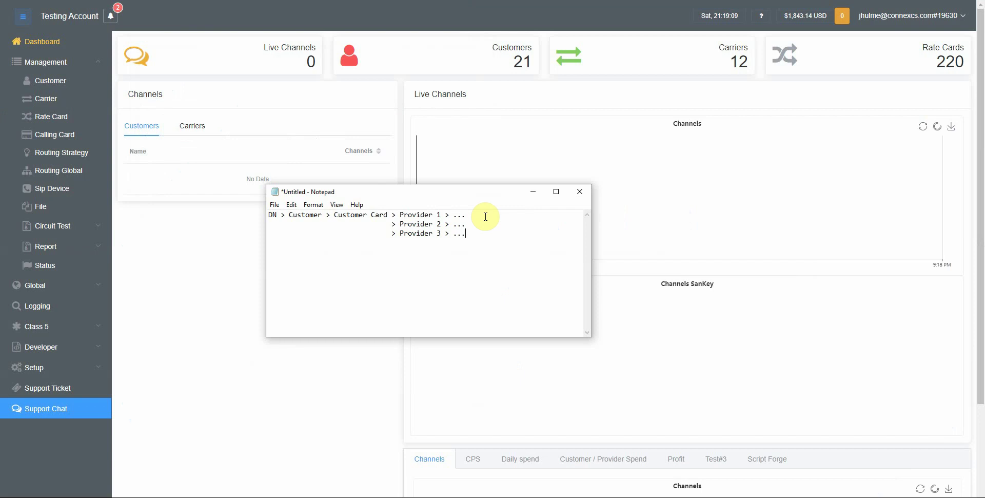
Add three blank lines below the Provider 3 line in the note.
key("Return")
key("Return")
key("Return")
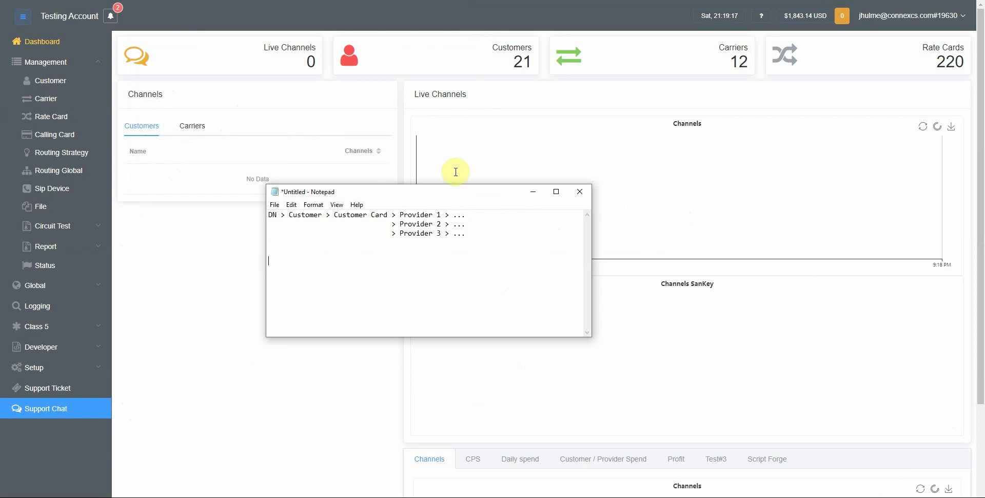
Walk through the call flow in the note by highlighting DN, Customer and Customer Card in turn.
double_click(275, 214)
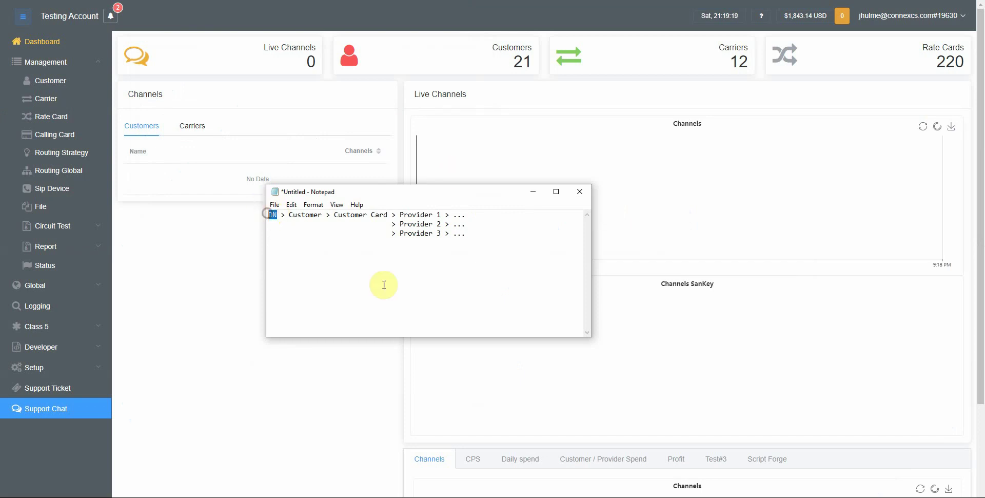
key("Right")
key("shift+Right")
key("shift+Right")
key("shift+Right")
key("shift+Right")
key("shift+Right")
key("shift+Right")
key("shift+Right")
key("shift+Right")
key("Right")
key("shift+Right")
key("shift+Right")
key("shift+Right")
key("shift+Right")
key("shift+Right")
key("shift+Right")
key("shift+Right")
key("shift+Right")
key("shift+Right")
key("shift+Right")
key("shift+Right")
key("shift+Right")
key("shift+Right")
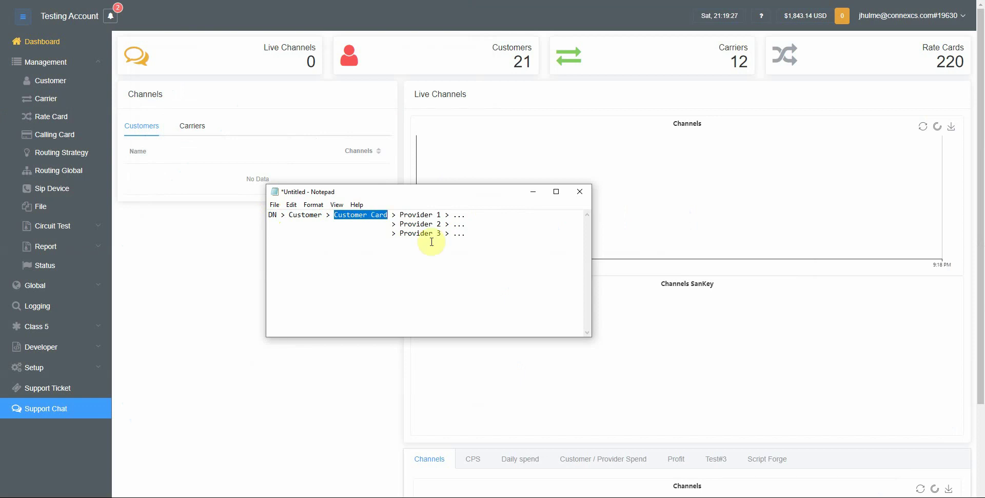
left_click(402, 213)
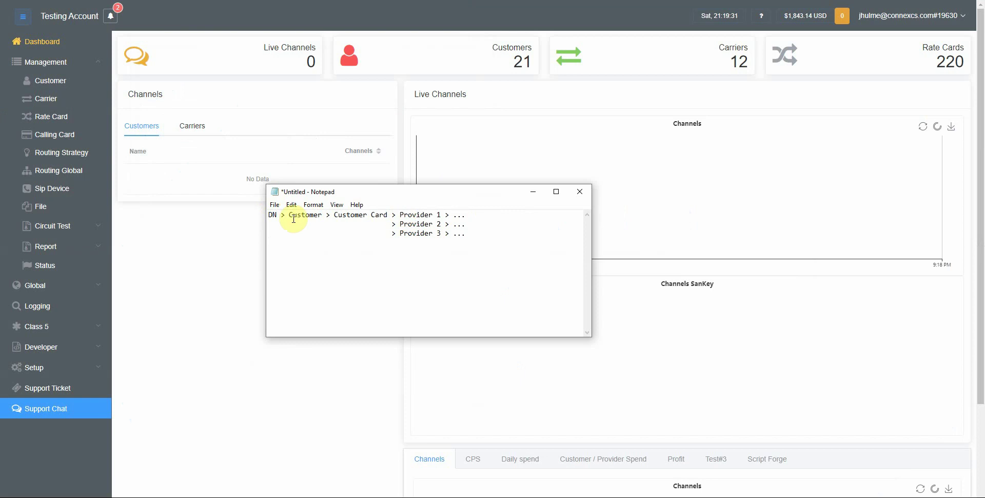
left_click_drag(334, 214, 388, 215)
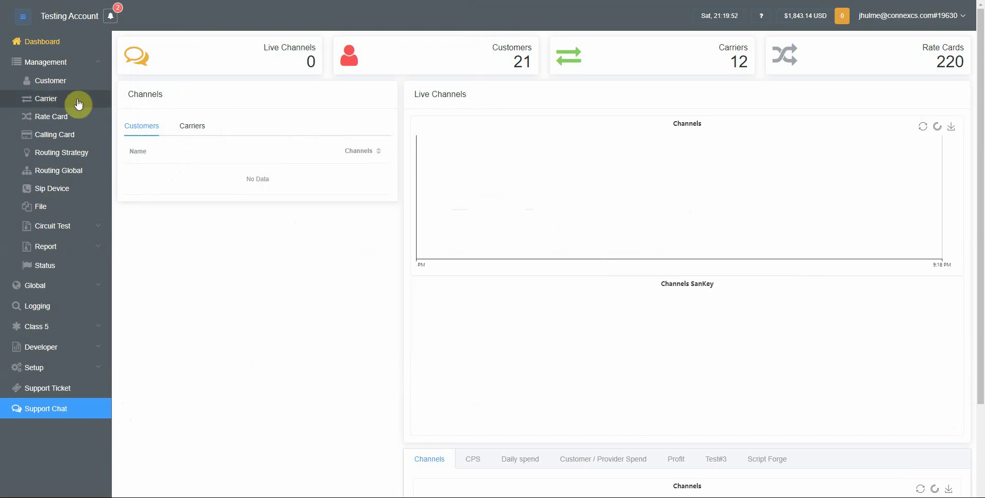
Start a new provider rate card and name it "My UK Mobile Card".
left_click(59, 122)
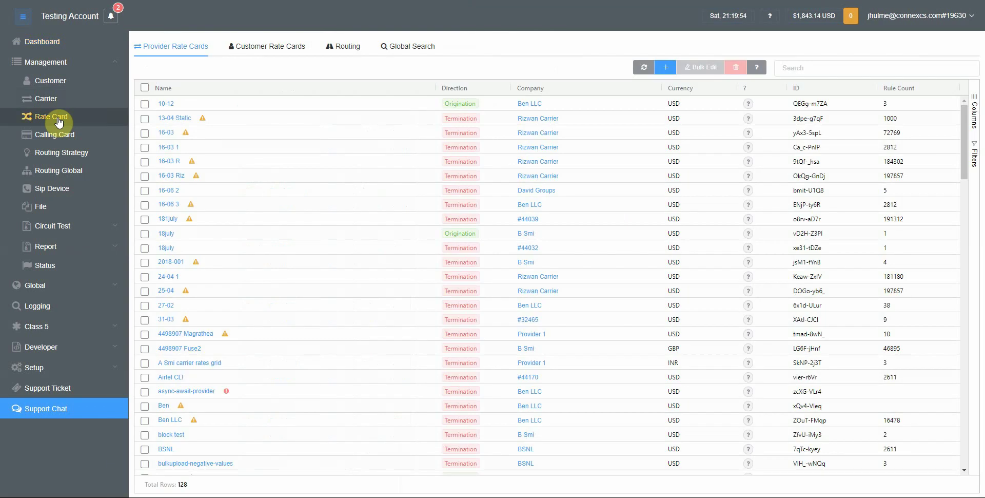
left_click(665, 68)
left_click(299, 80)
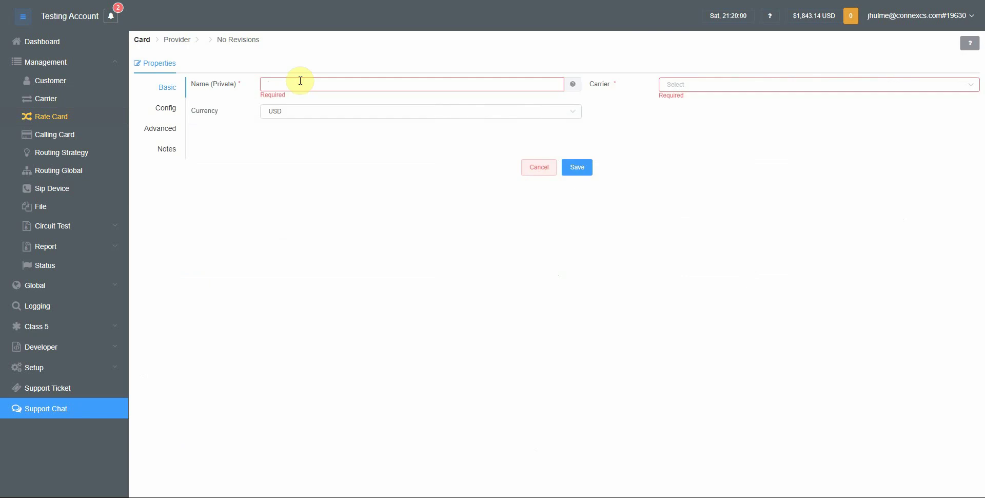
type("U")
key("BackSpace")
type("My UK Mobile Card")
Assign Vendor1 as the carrier of the new provider rate card.
left_click(776, 89)
type("veni")
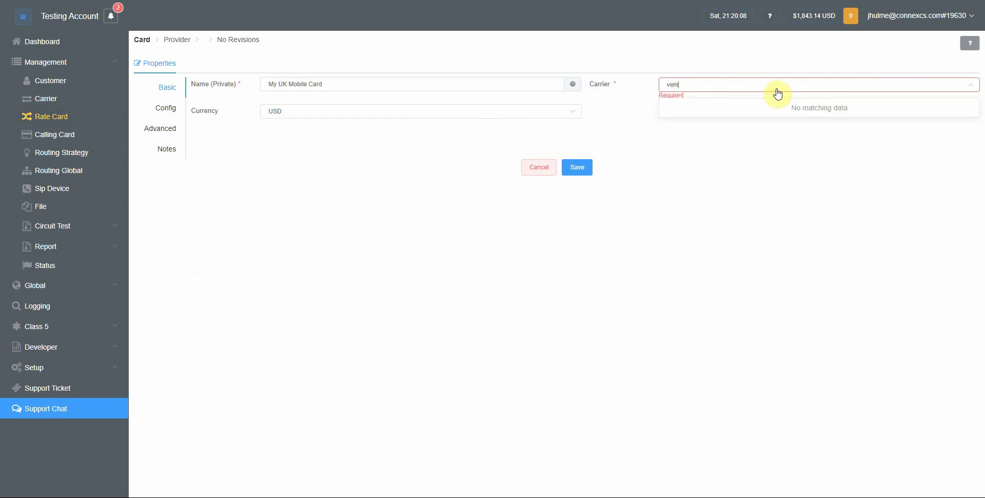
key("BackSpace")
left_click(738, 127)
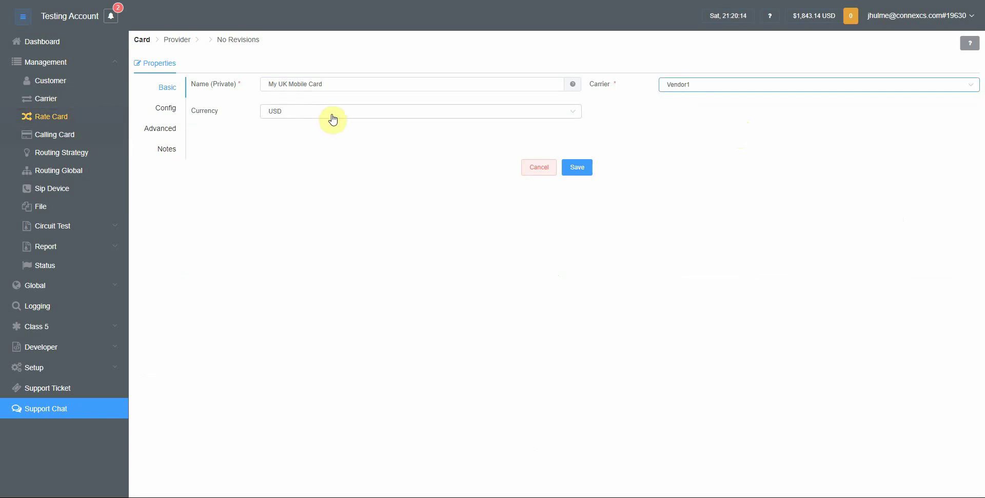
Keep DN - Dialled Number dialling and Single Rate presentation in the provider card's configuration, and save the card.
left_click(165, 108)
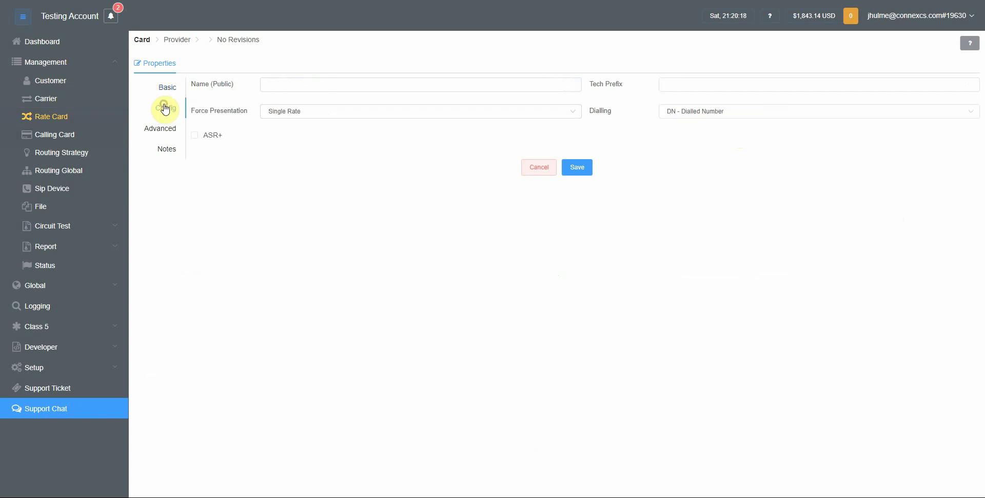
left_click(667, 83)
left_click(708, 111)
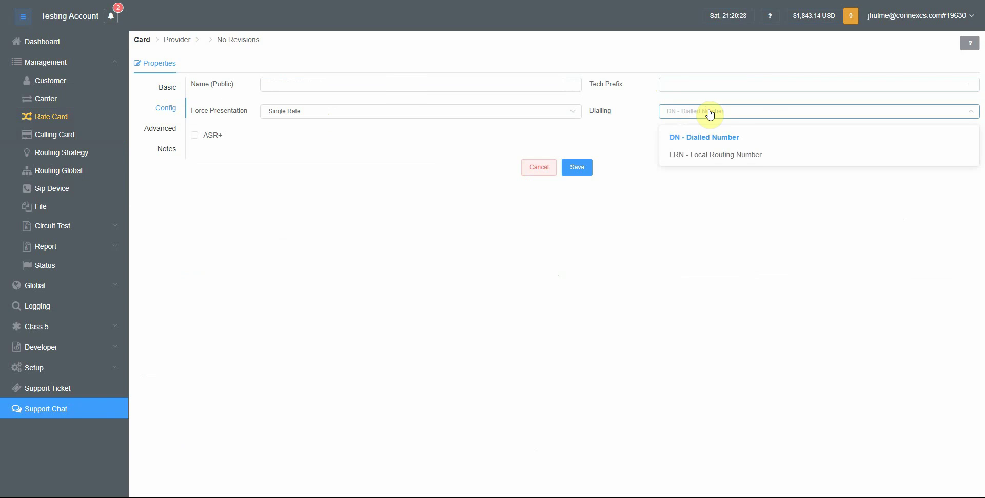
left_click(709, 112)
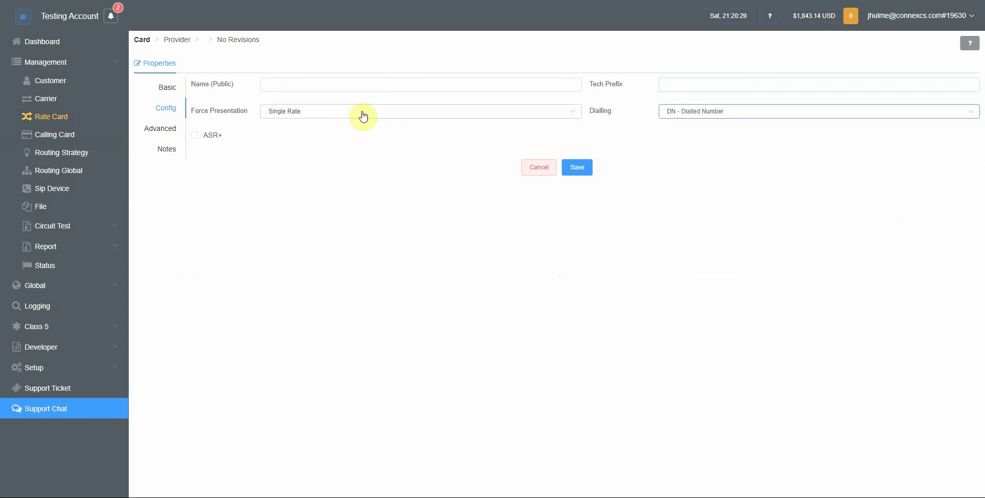
left_click(294, 114)
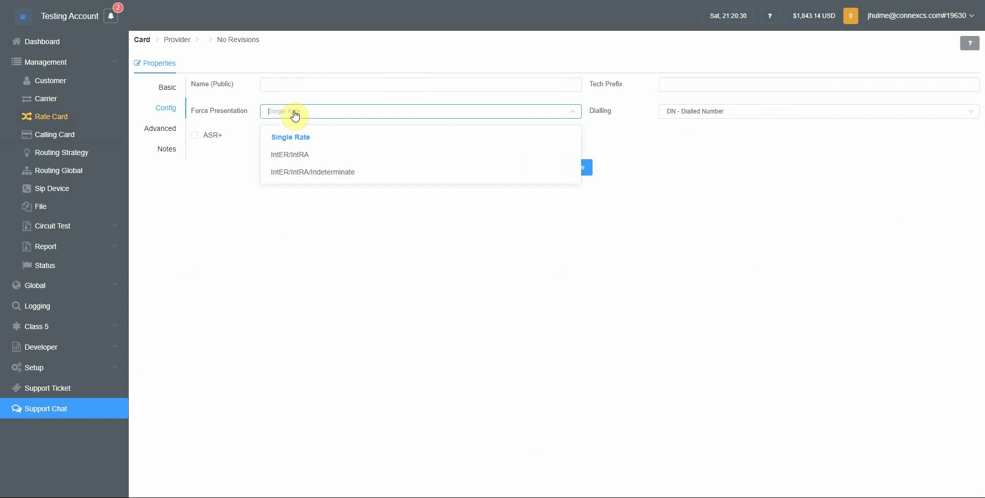
left_click(336, 136)
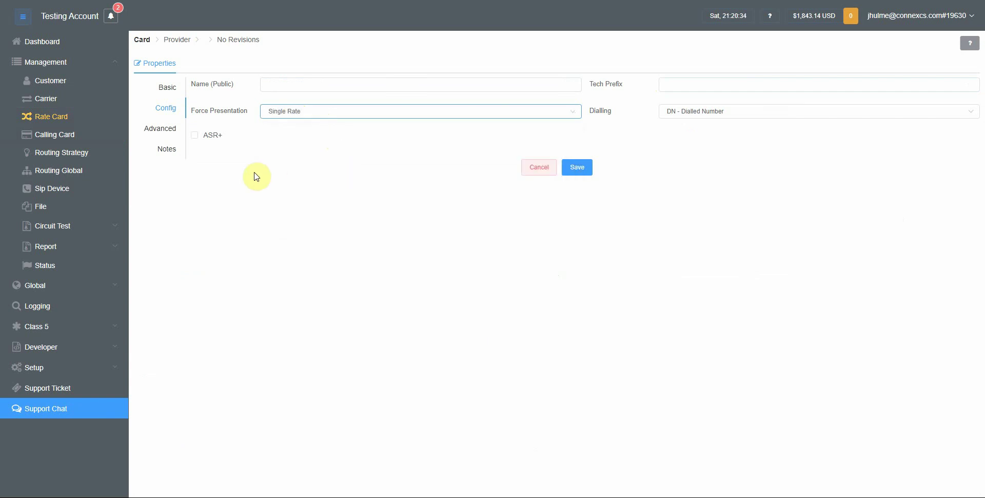
left_click(580, 174)
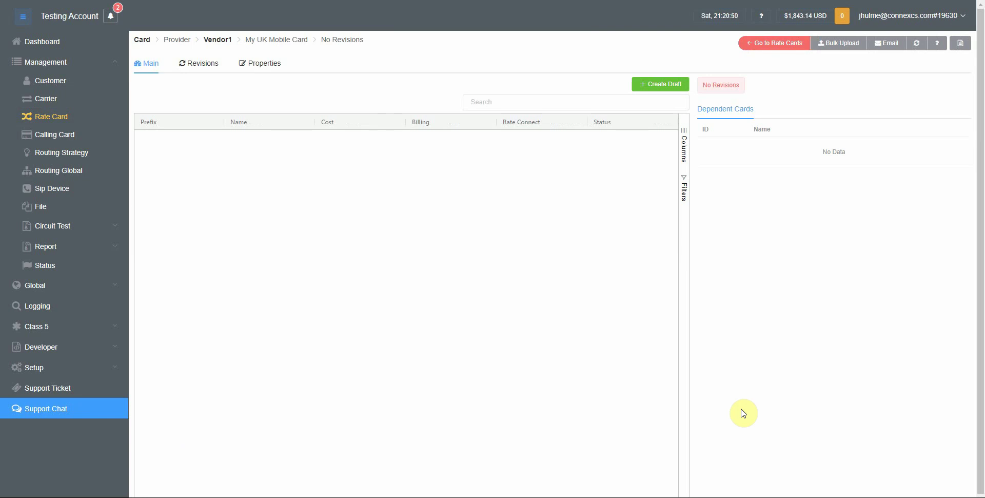
left_click(654, 84)
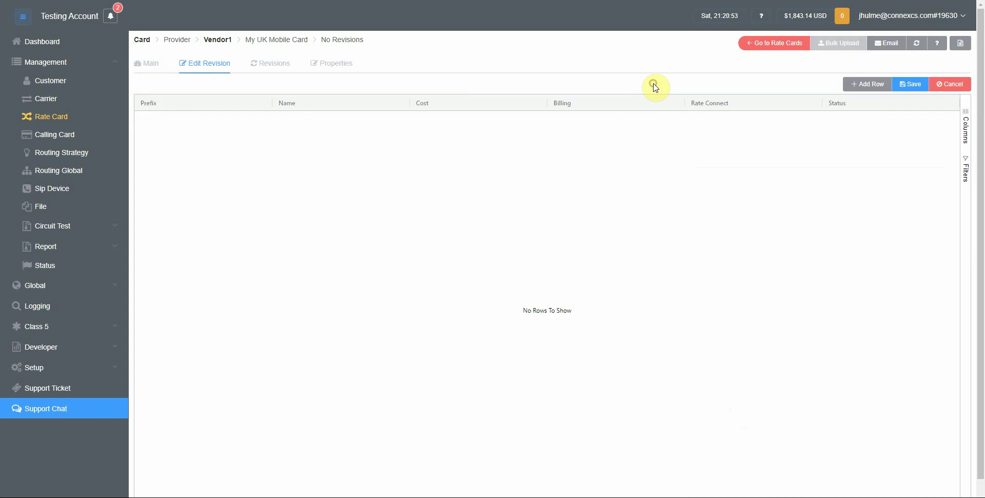
left_click(865, 86)
left_click(864, 87)
left_click(865, 86)
left_click(864, 86)
left_click(865, 86)
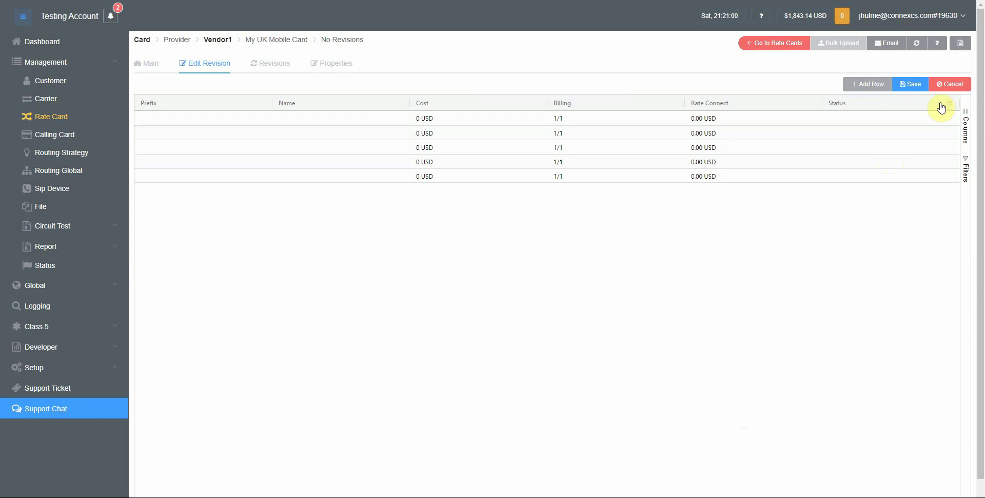
left_click(948, 85)
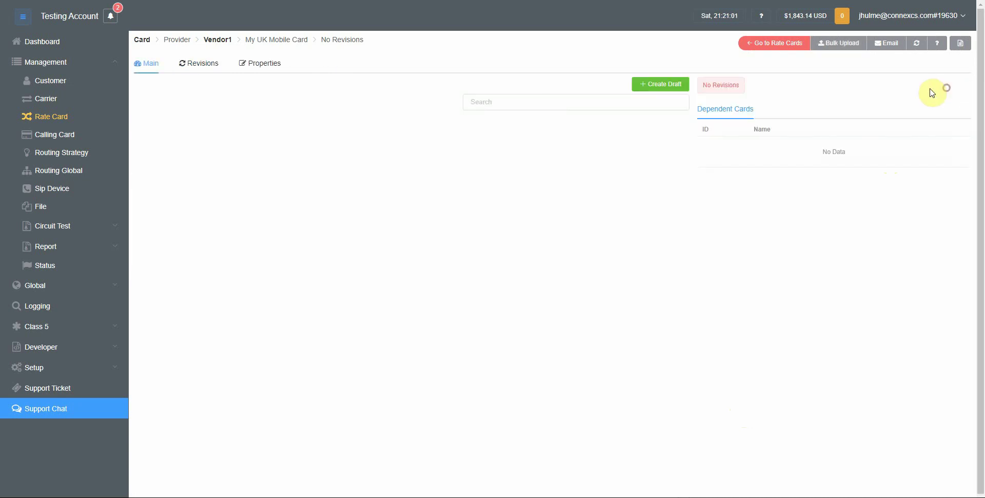
Load the UK mobile price list for bulk upload and set its data to start directly below the Destination/Codes header row.
left_click(838, 43)
left_click(140, 46)
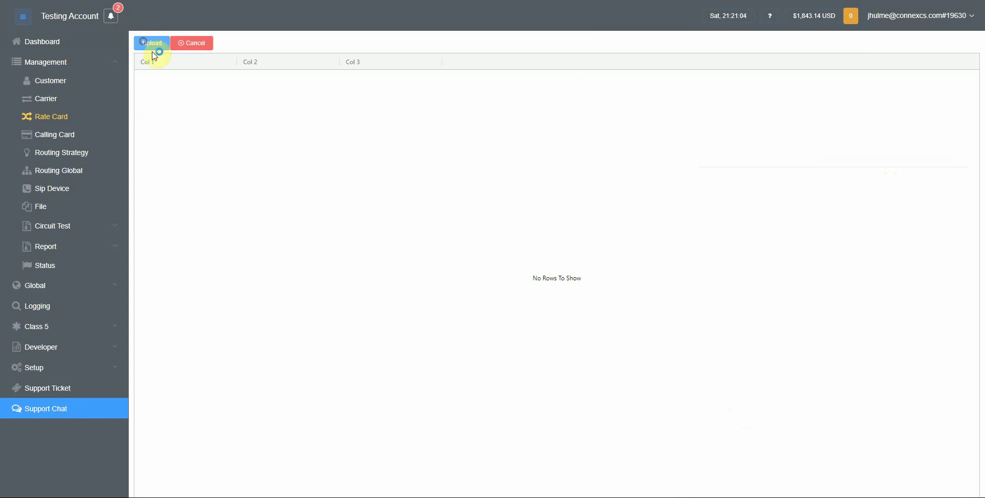
double_click(139, 39)
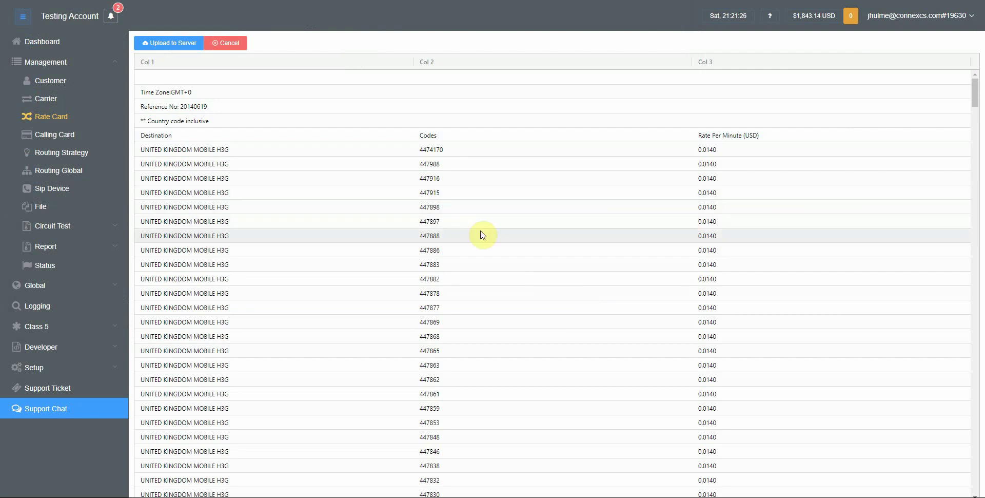
right_click(211, 150)
left_click(219, 156)
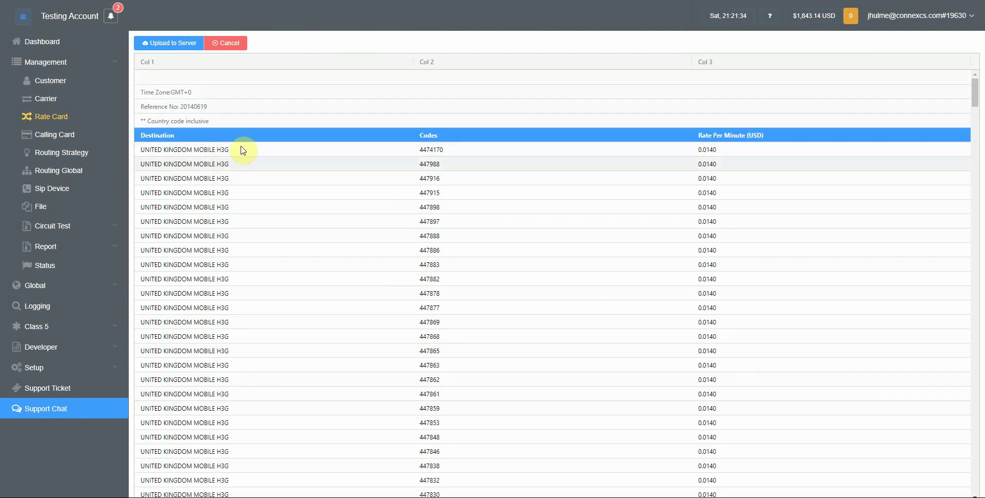
Map the destination column to Name, the codes column to Prefix and the rate per minute column to Cost.
right_click(191, 164)
mouse_move(213, 187)
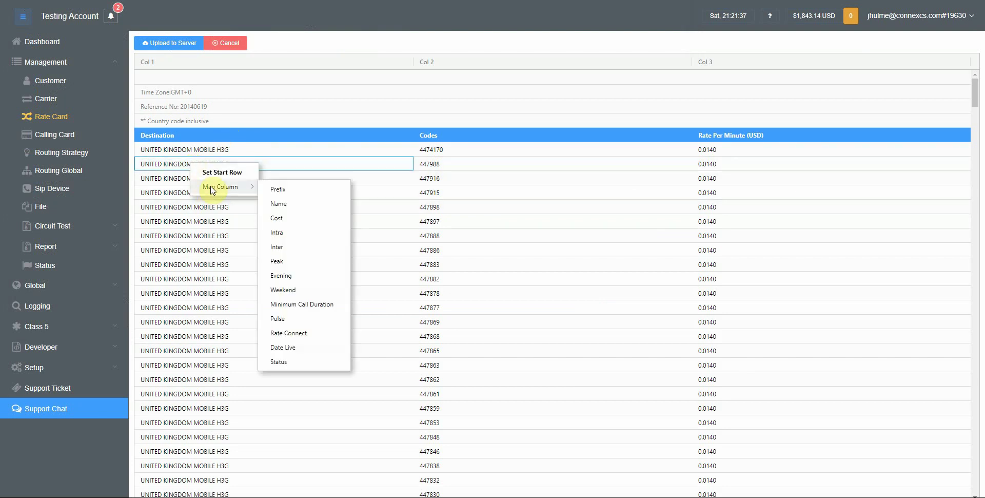
left_click(300, 203)
right_click(441, 185)
mouse_move(459, 210)
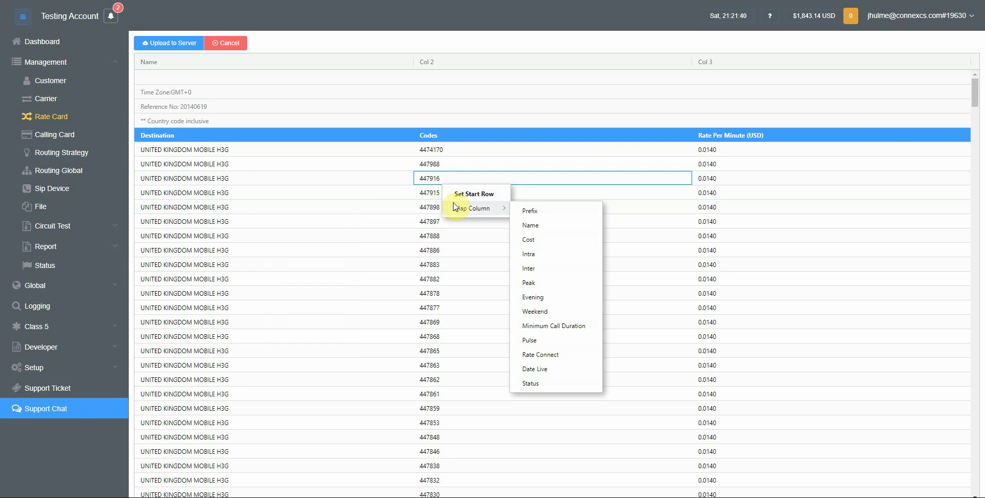
left_click(536, 213)
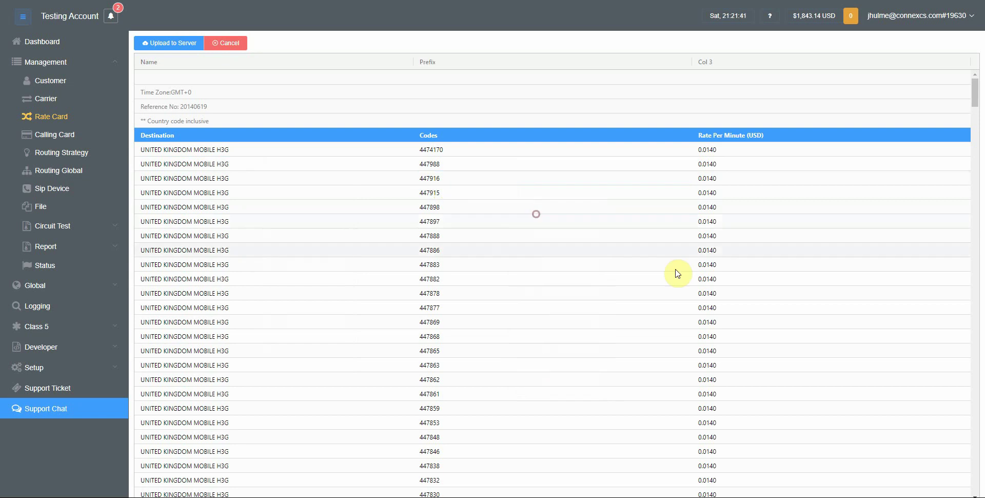
right_click(712, 191)
mouse_move(725, 211)
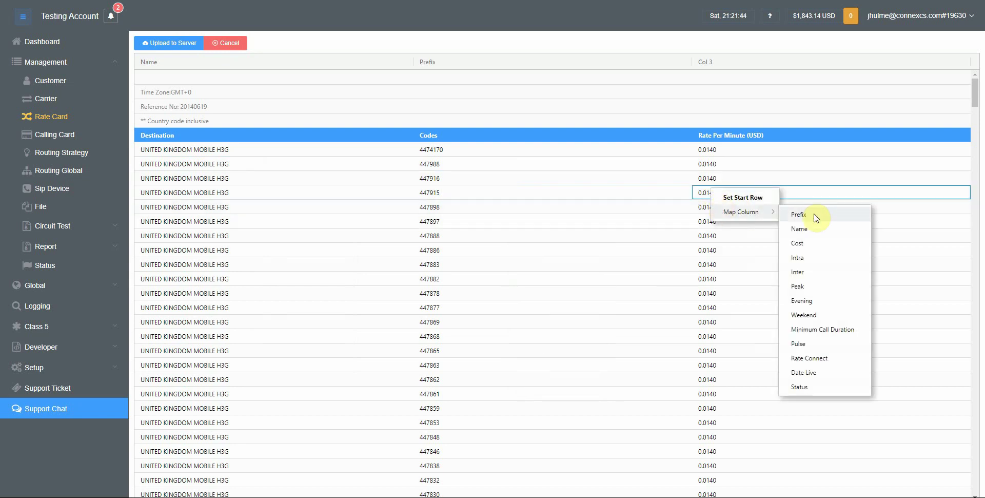
left_click(816, 245)
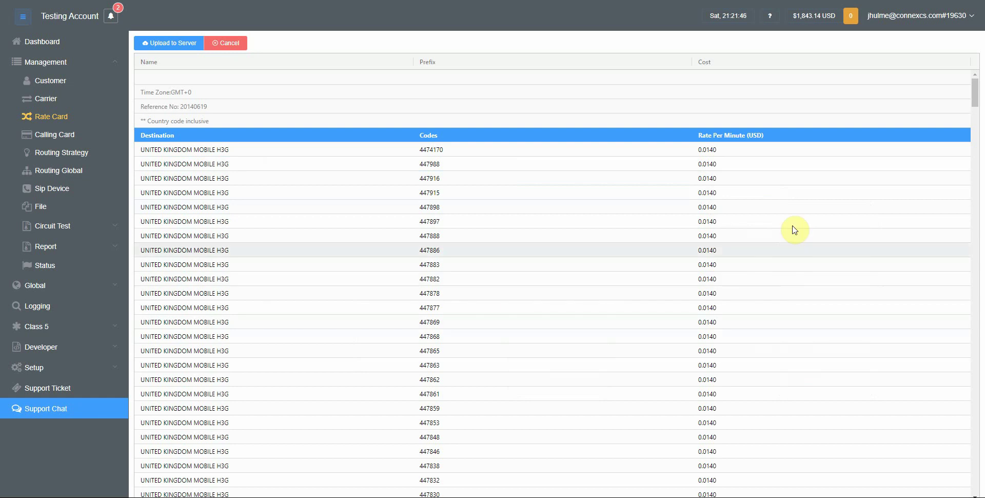
Import the mapped price list to the server and set it as the active revision.
left_click(172, 46)
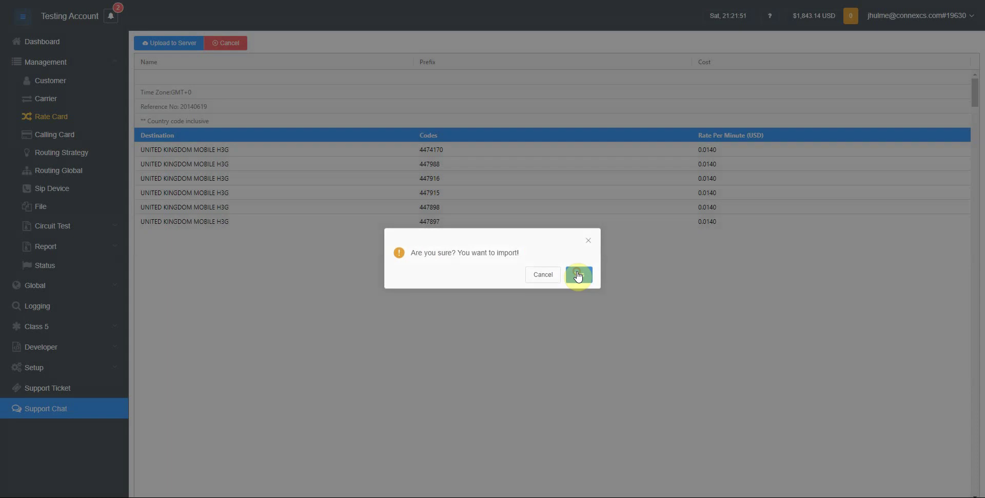
left_click(578, 275)
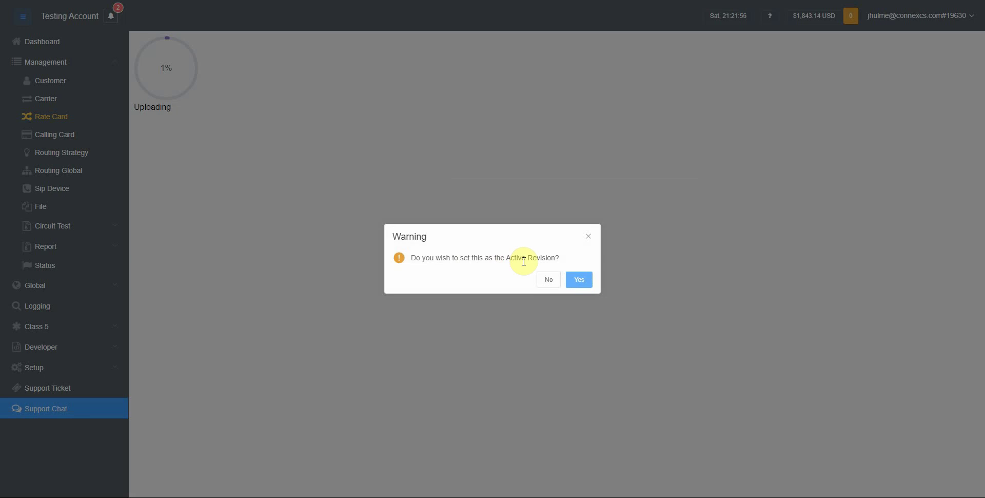
left_click(579, 279)
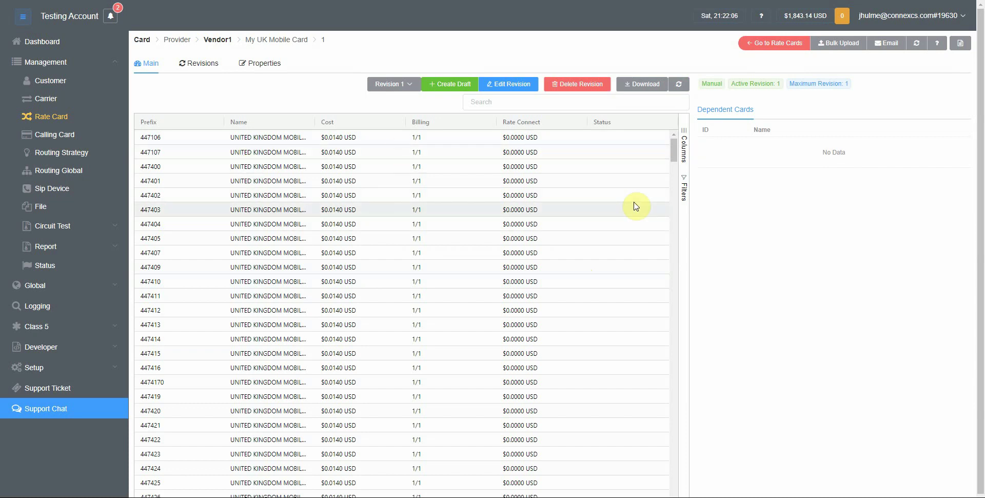
Start a new customer rate card and name it "My UK Mobile Customer Card".
left_click(83, 123)
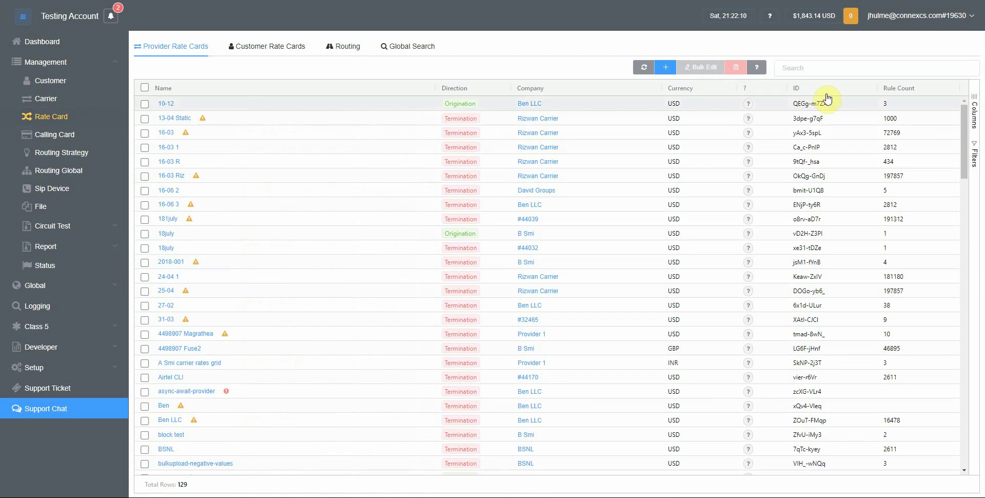
left_click(242, 51)
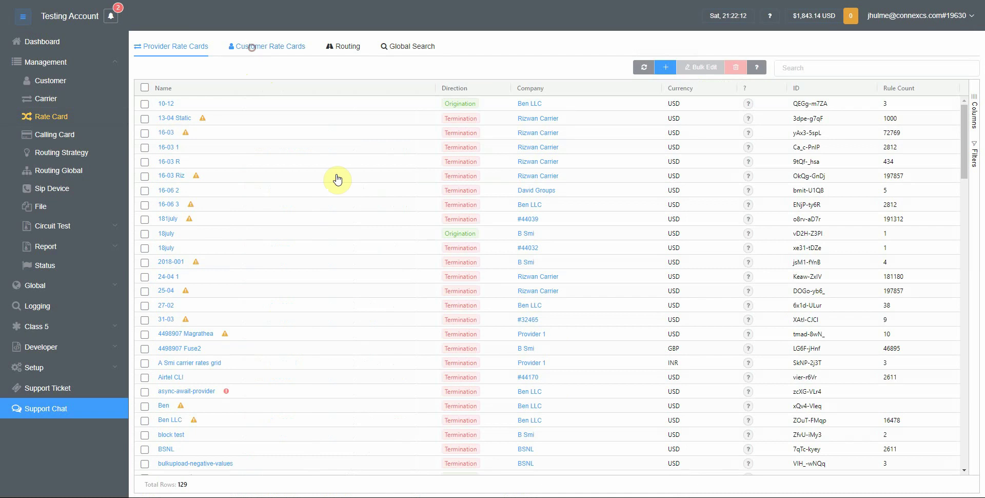
left_click(612, 67)
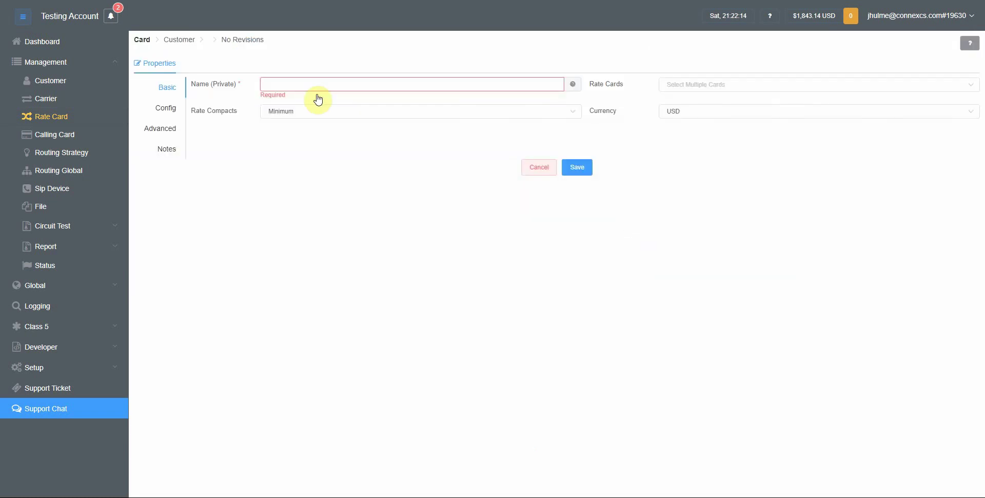
type("My UK Mobile Customer Card")
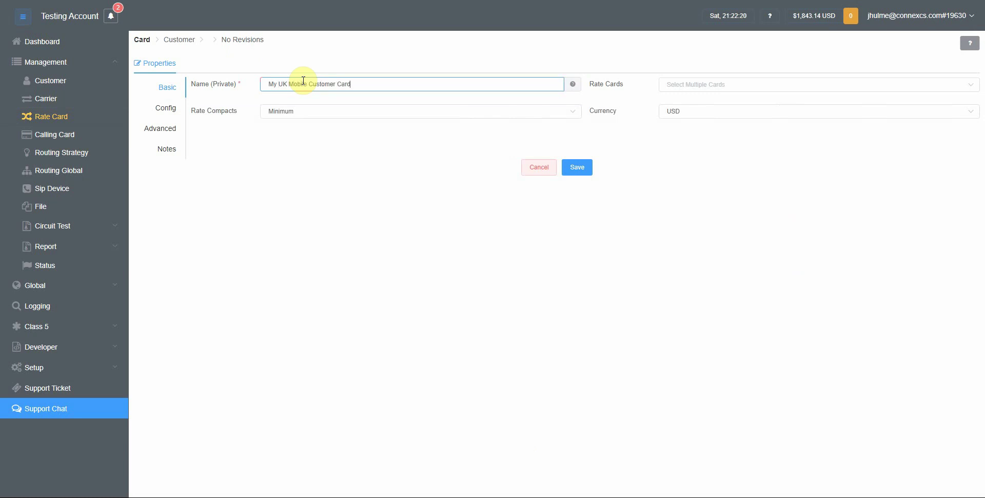
Set My UK Mobile Card as the customer card's parent rate card and save the new card.
left_click(800, 82)
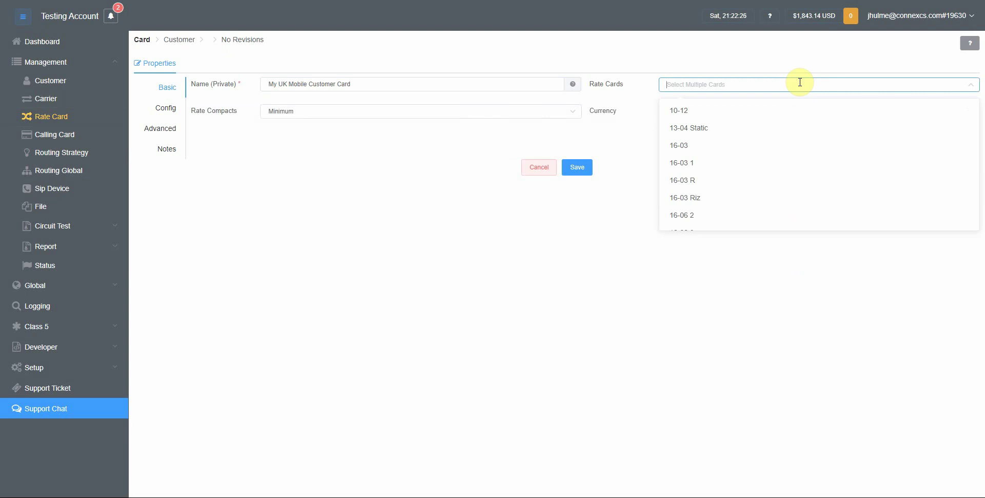
type("My")
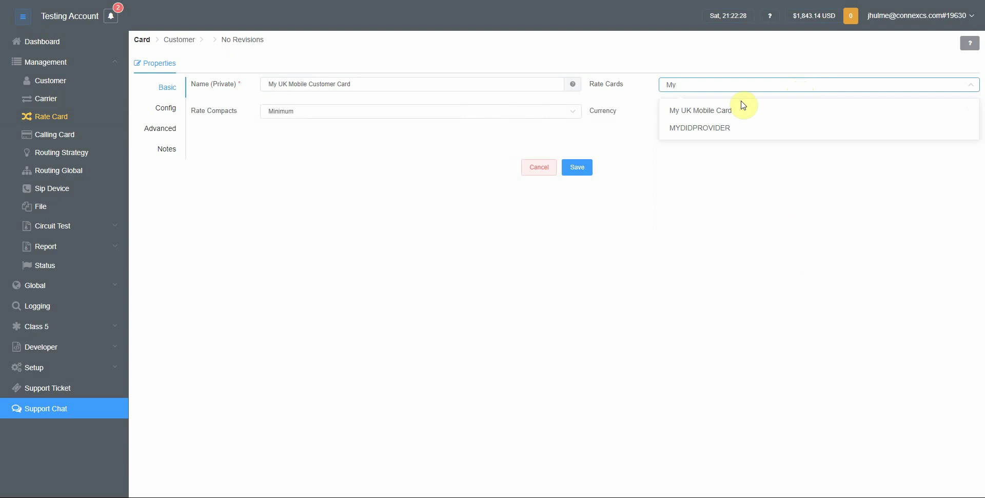
left_click(707, 106)
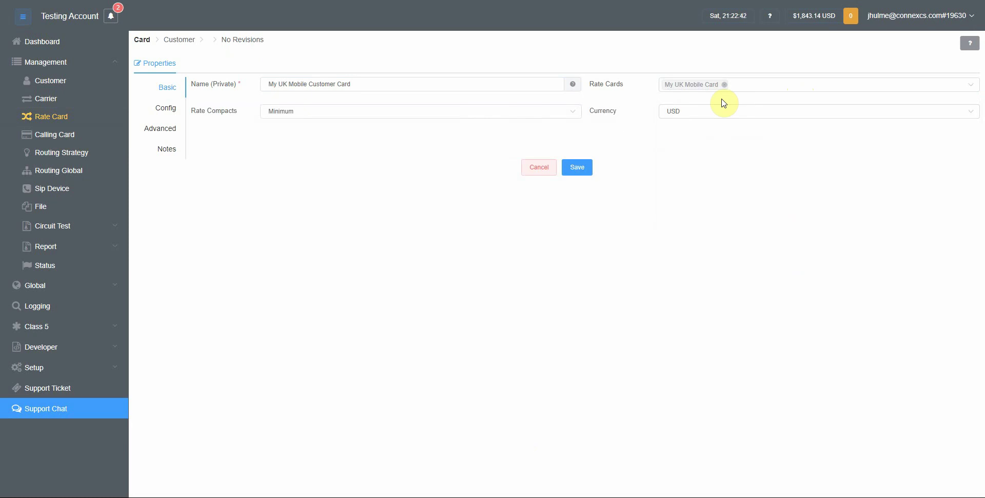
left_click(587, 167)
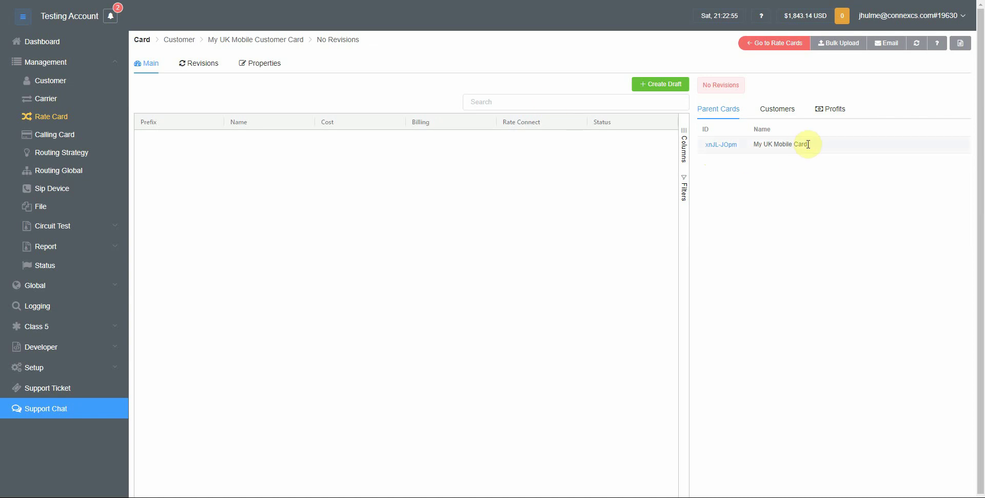
left_click_drag(808, 144, 763, 222)
left_click(761, 229)
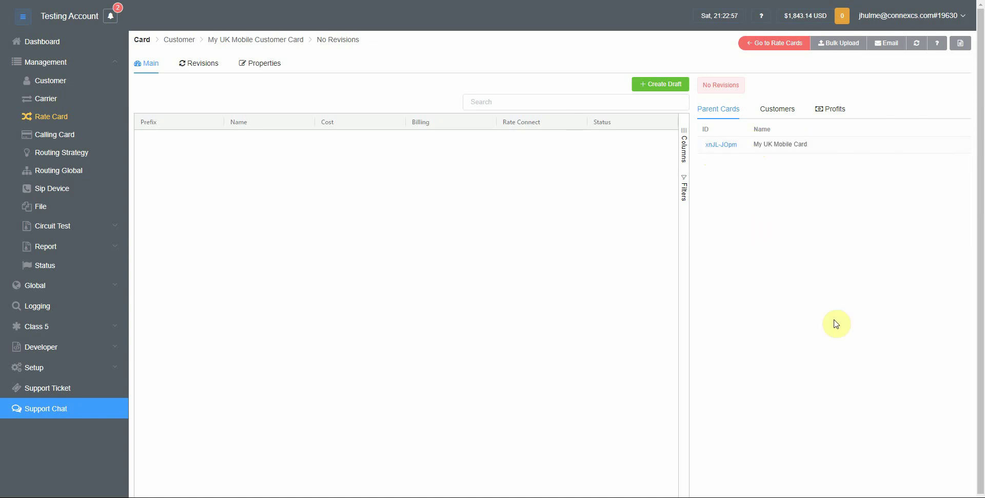
Start a profit rule on the customer card matching ^447 with a profit of 20 percent.
left_click(830, 108)
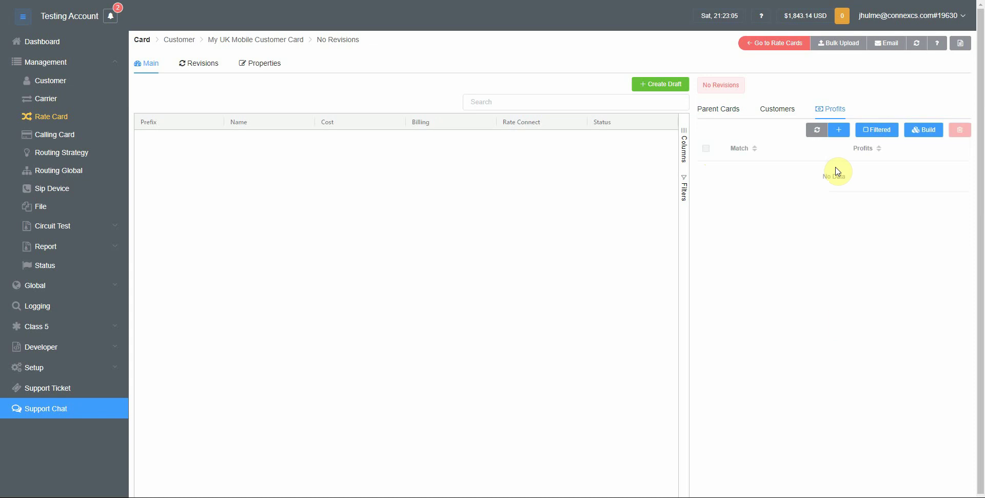
left_click(839, 130)
left_click(386, 149)
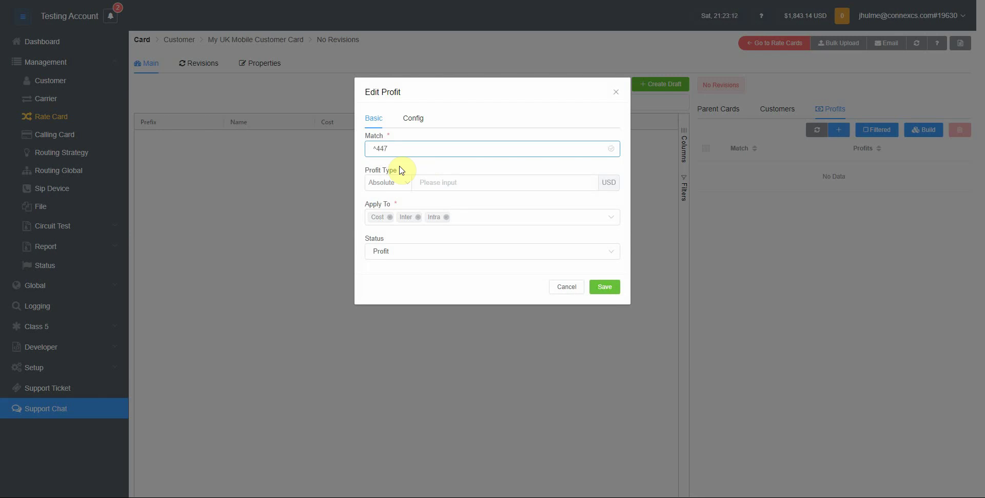
left_click(402, 183)
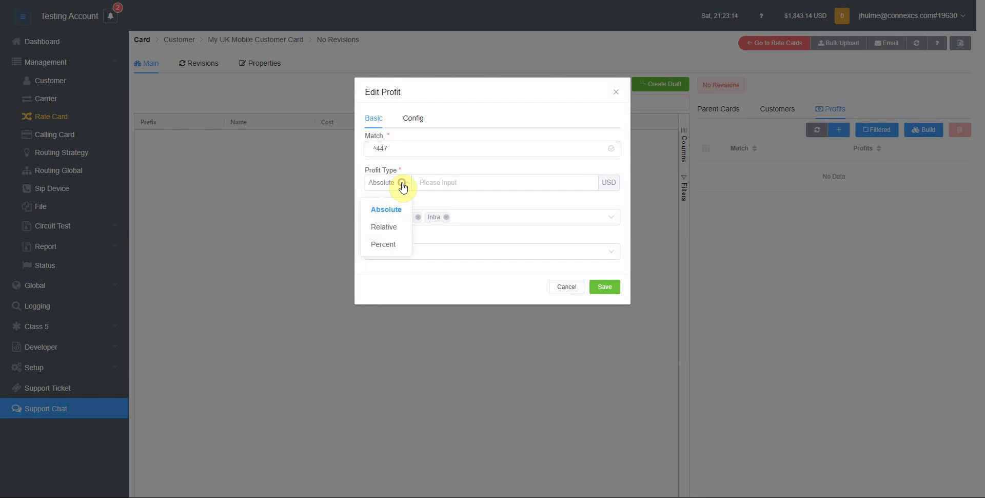
left_click(394, 244)
left_click(458, 183)
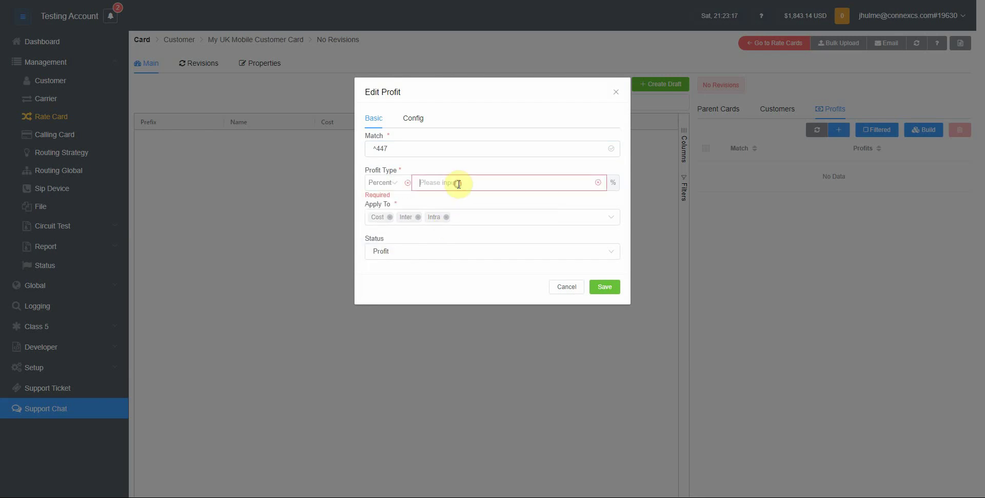
type("20")
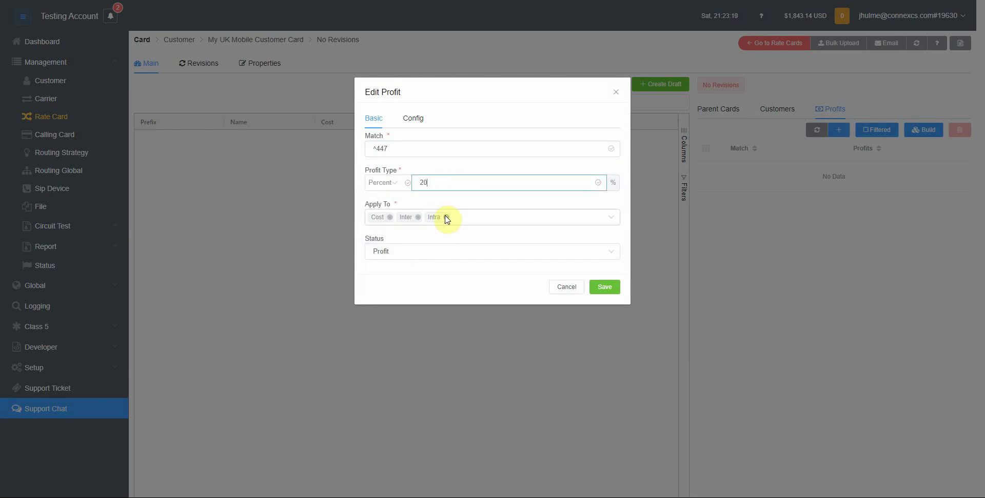
Remove Inter and Intra so the profit rule applies only to Cost, and save the rule.
left_click(418, 216)
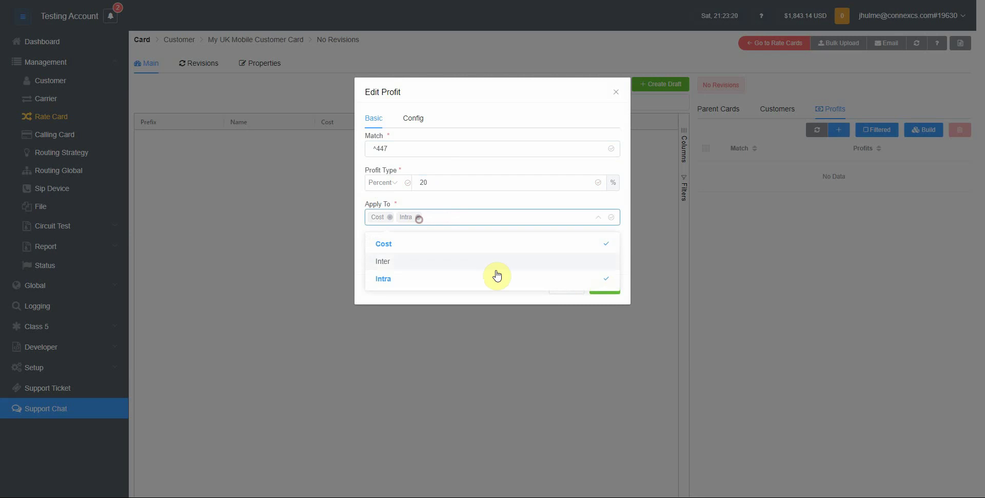
left_click(417, 217)
left_click(469, 203)
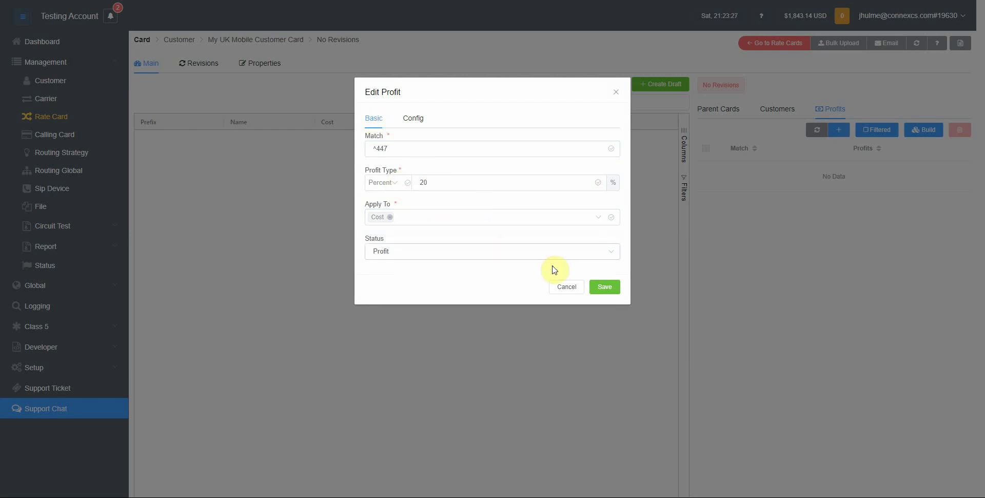
left_click(610, 291)
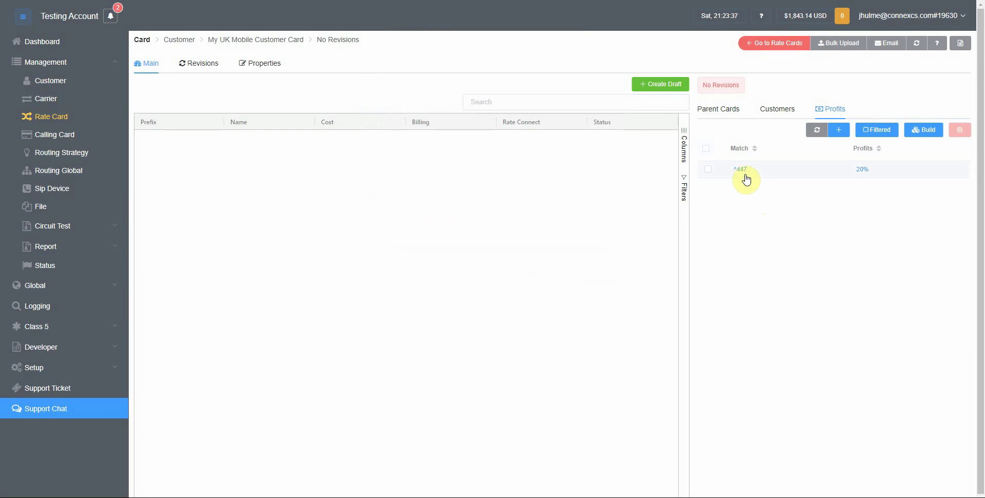
Build the customer card from its provider card with the Filtered option on, and widen the Name column to show full destinations.
left_click(867, 137)
left_click(923, 130)
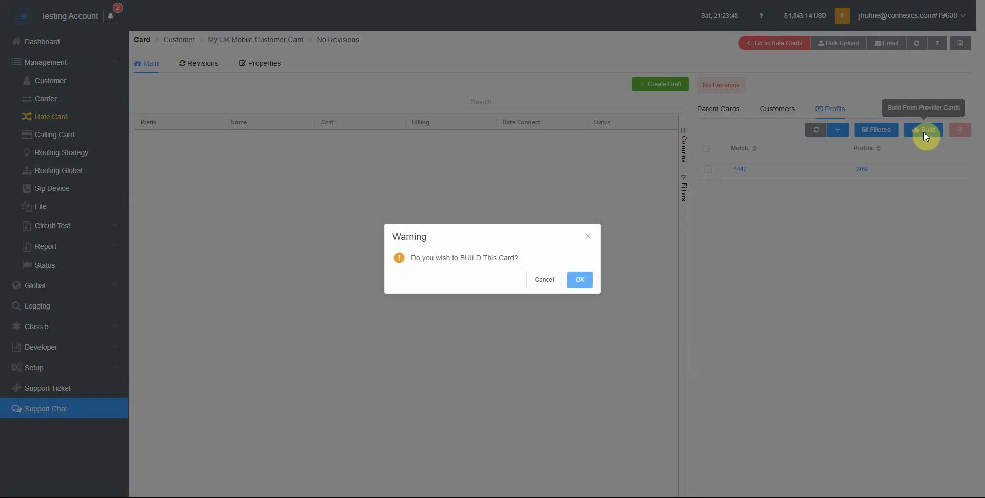
left_click(580, 279)
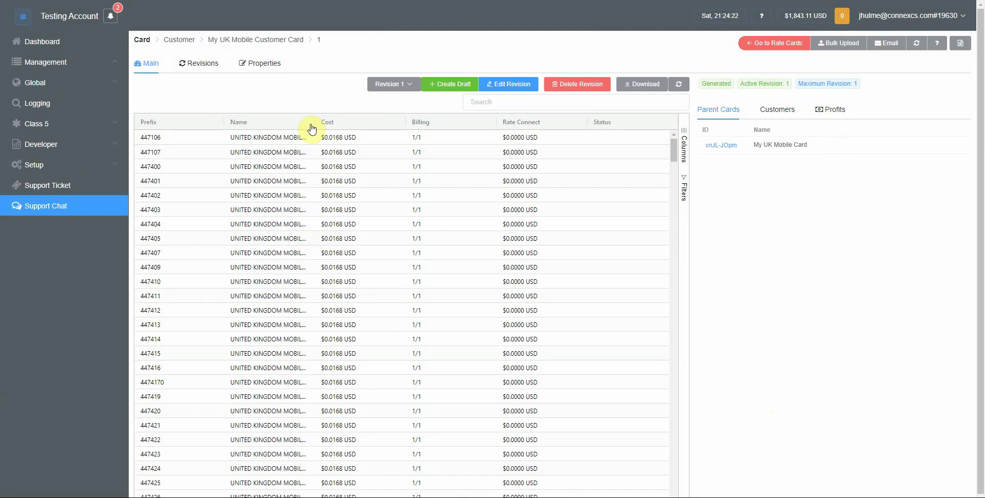
left_click_drag(314, 121, 349, 121)
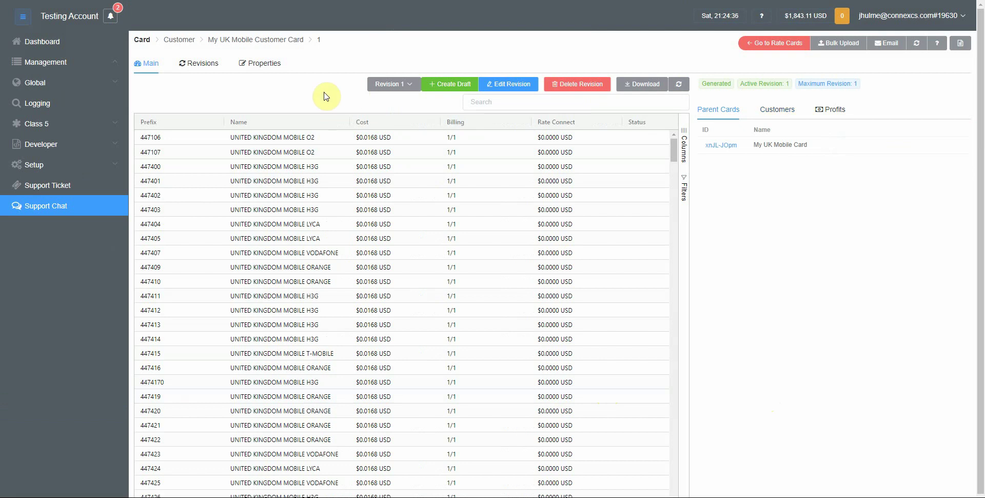
Review the Rate Compacts options in the customer card's properties and exit without changing them.
left_click(266, 66)
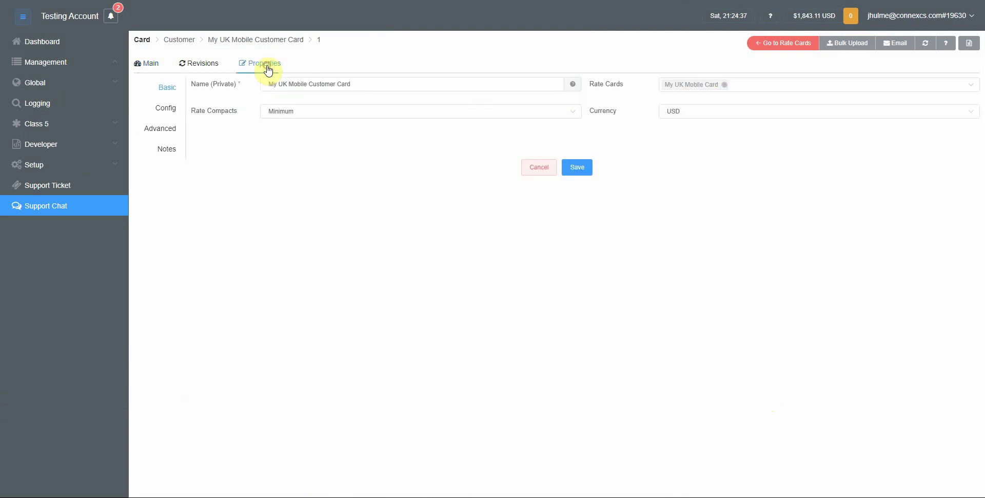
left_click(313, 118)
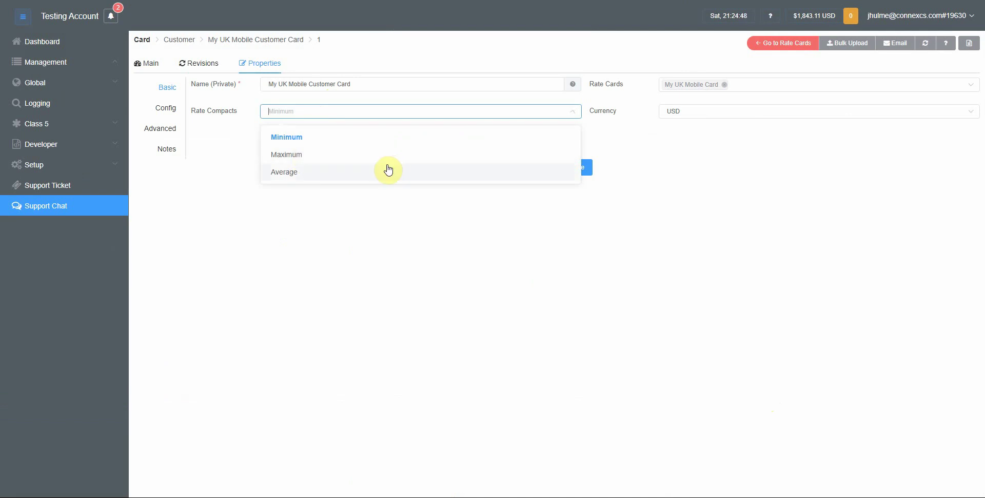
left_click(535, 282)
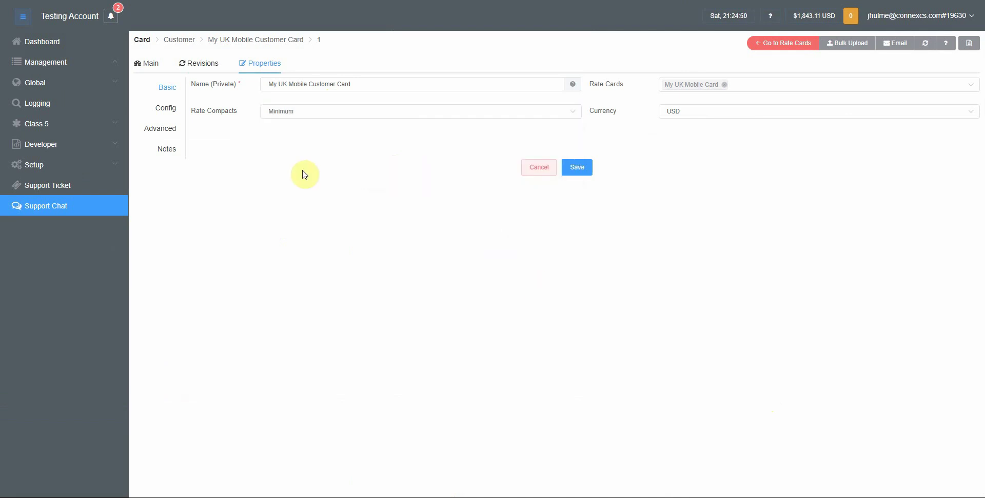
left_click(536, 167)
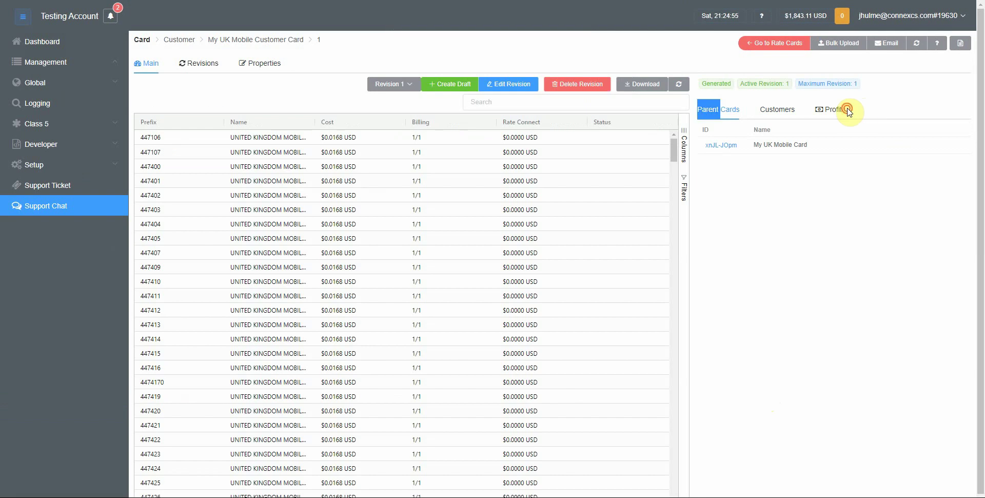
Change the ^447 profit rule to an absolute profit of 0.02 USD and save it.
left_click(837, 109)
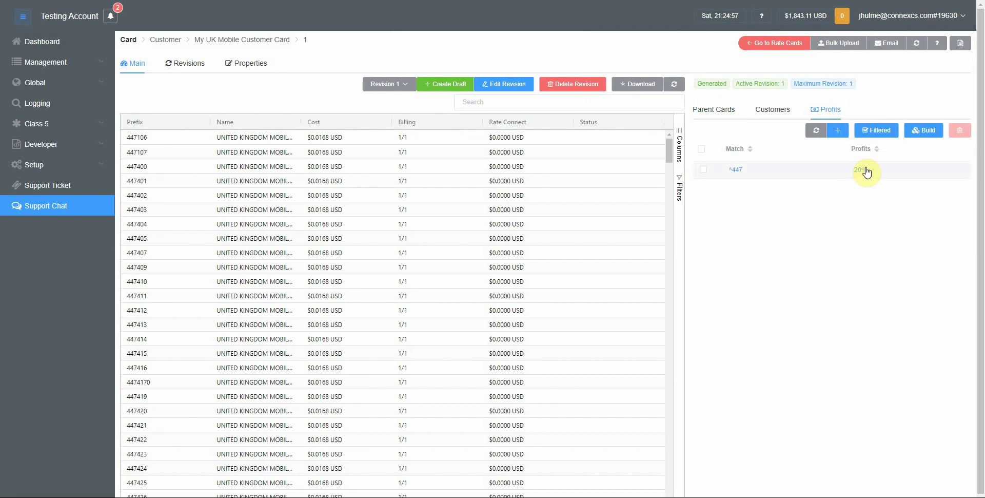
left_click(734, 171)
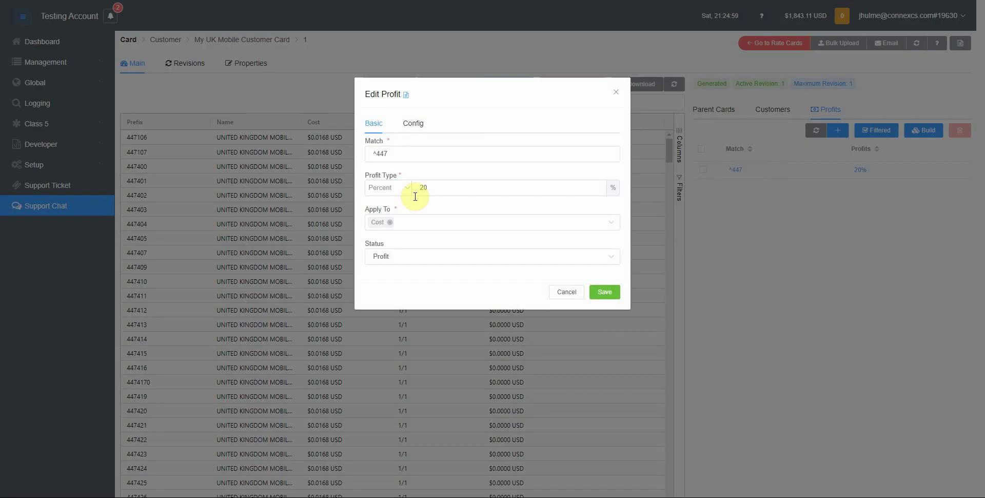
left_click(405, 256)
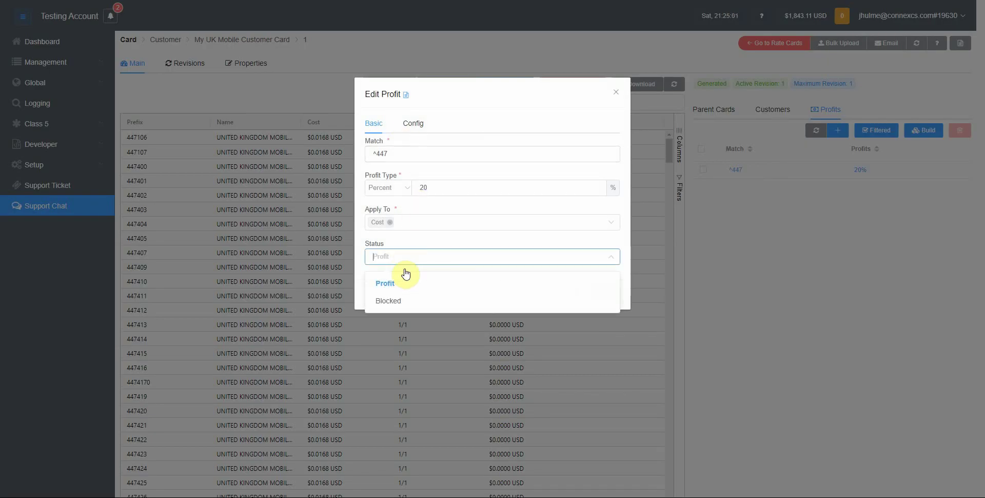
left_click(403, 251)
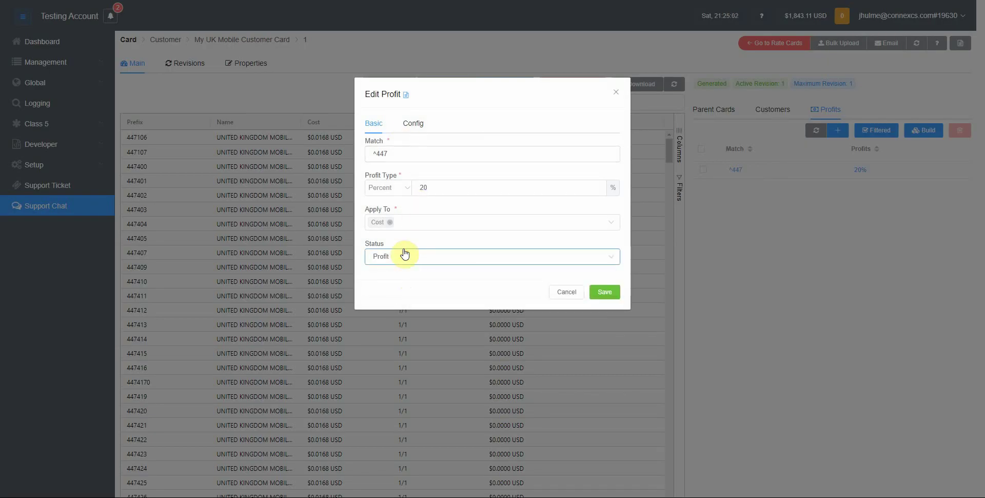
left_click(395, 188)
left_click(397, 213)
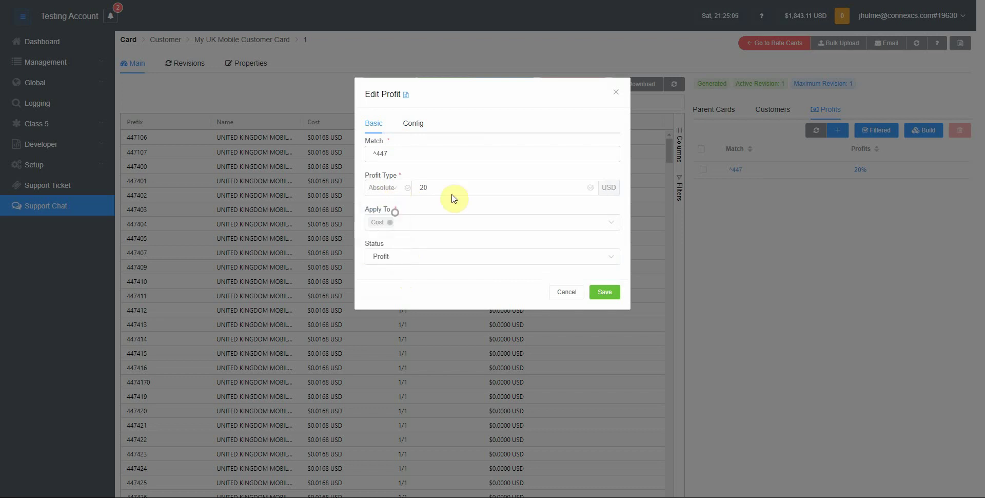
key("Tab")
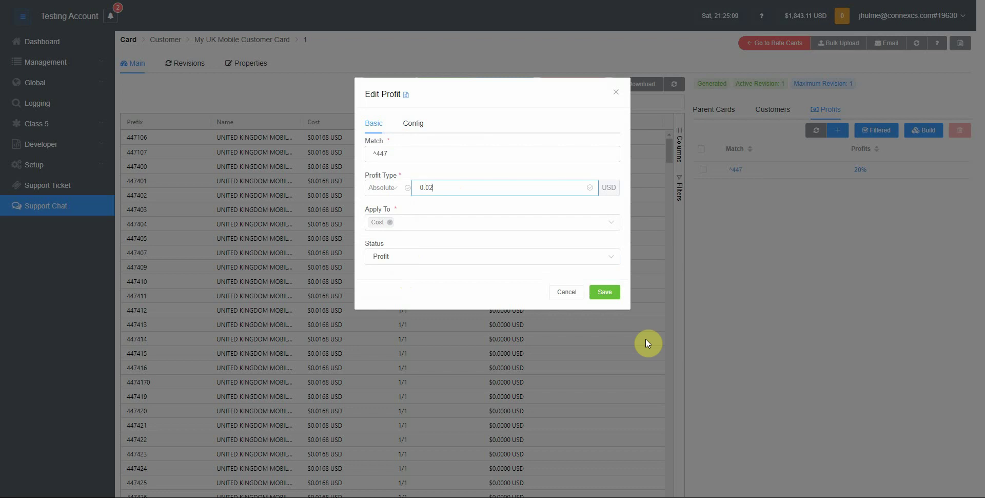
left_click(613, 292)
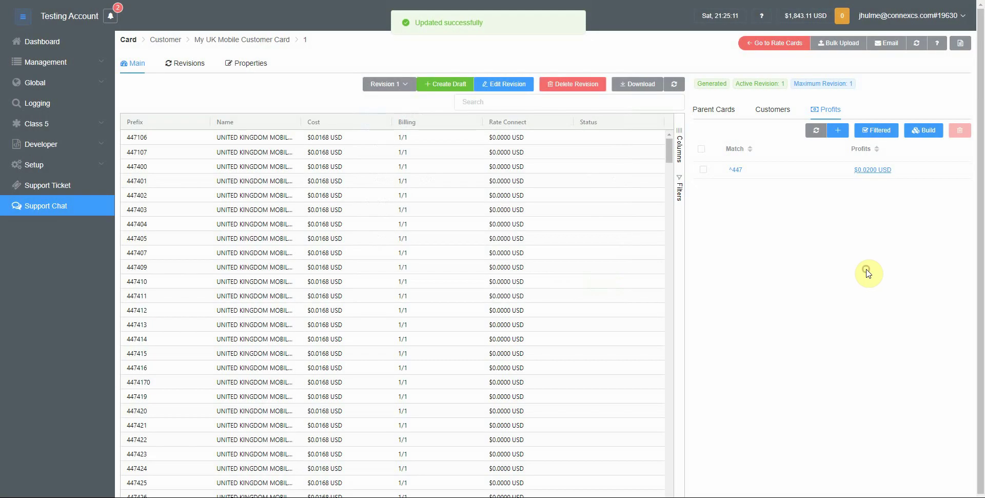
Rebuild the customer card from its provider card and highlight the costs of prefixes 447106 through 447416.
left_click(917, 129)
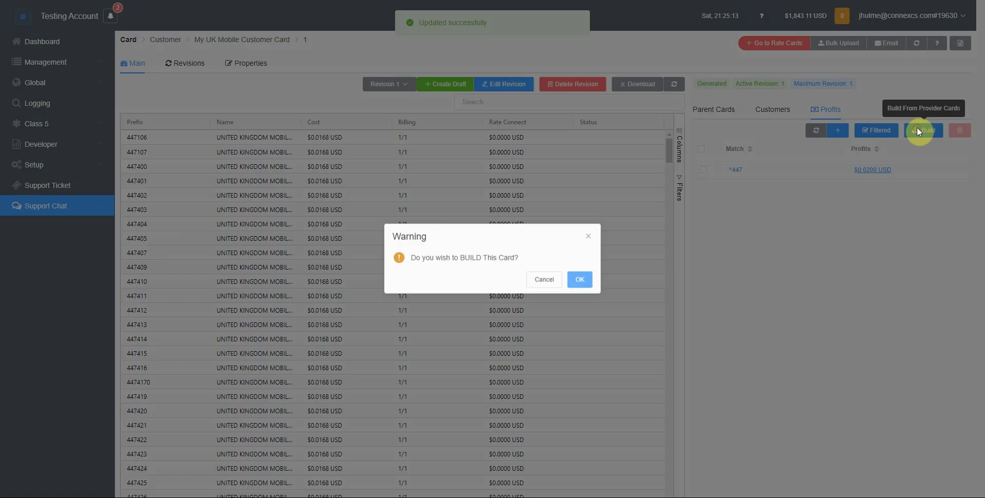
left_click(579, 279)
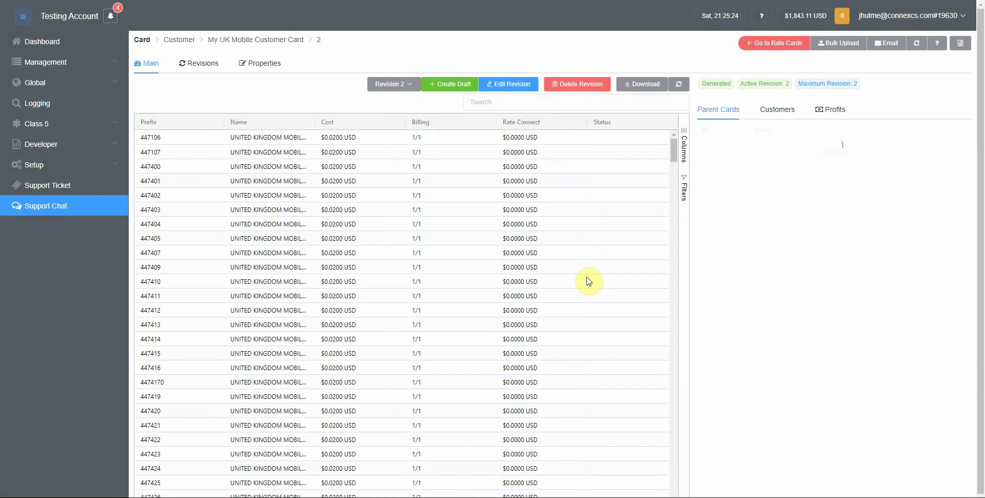
left_click_drag(334, 137, 333, 367)
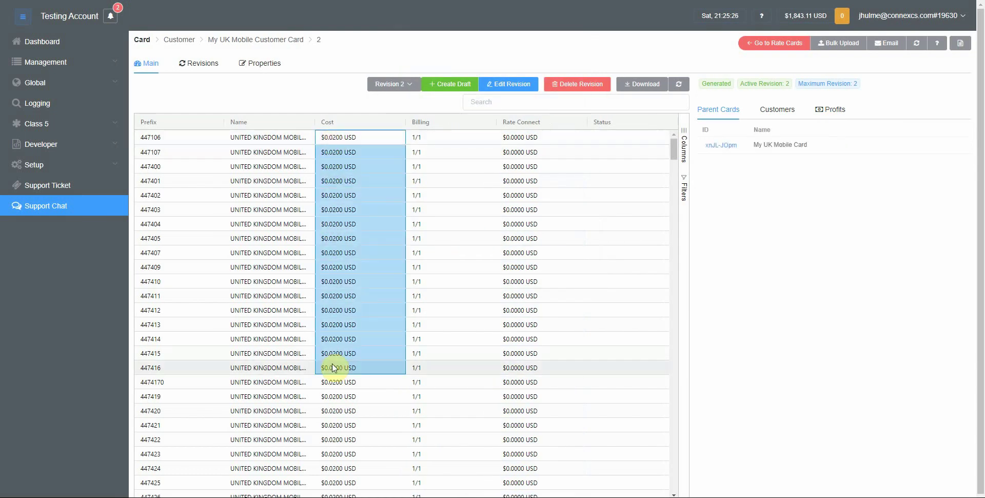